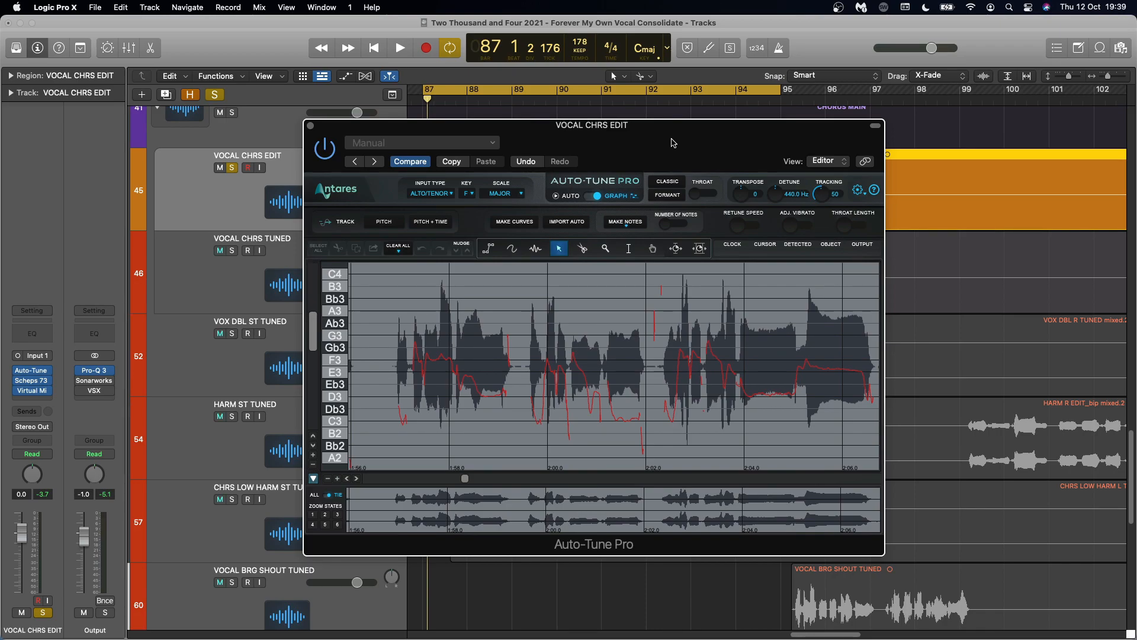
# Draw flat pitch correction lines on E3 and D3 over the sustained note between 2:00.5 and just after 2:01.0.
pyautogui.moveTo(674, 142); pyautogui.dragTo(591, 109)
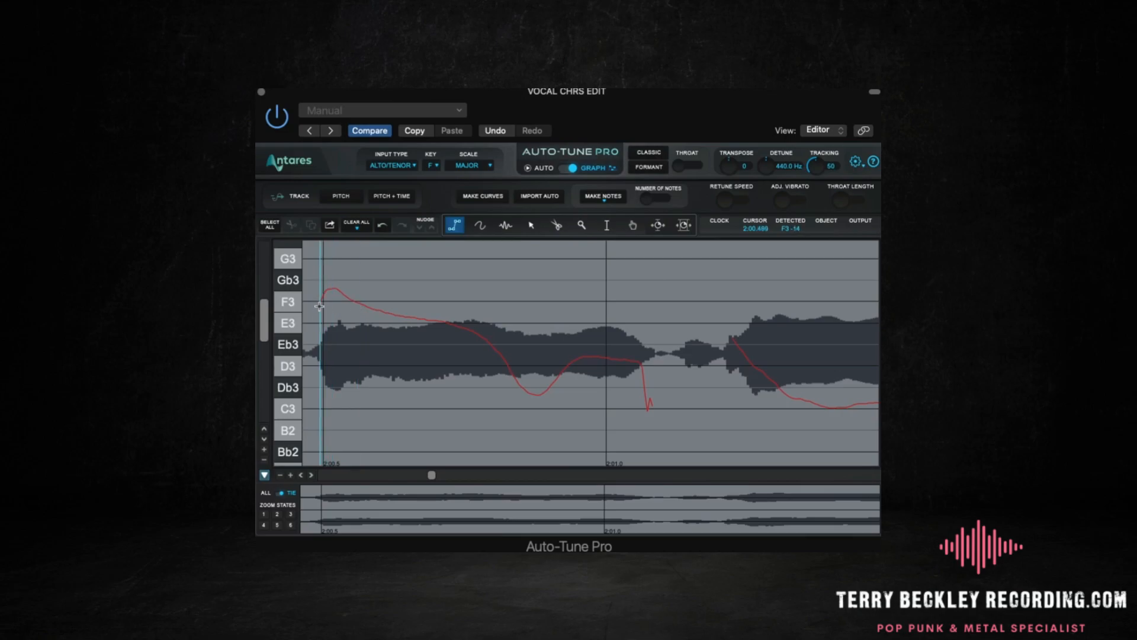
pyautogui.click(356, 323)
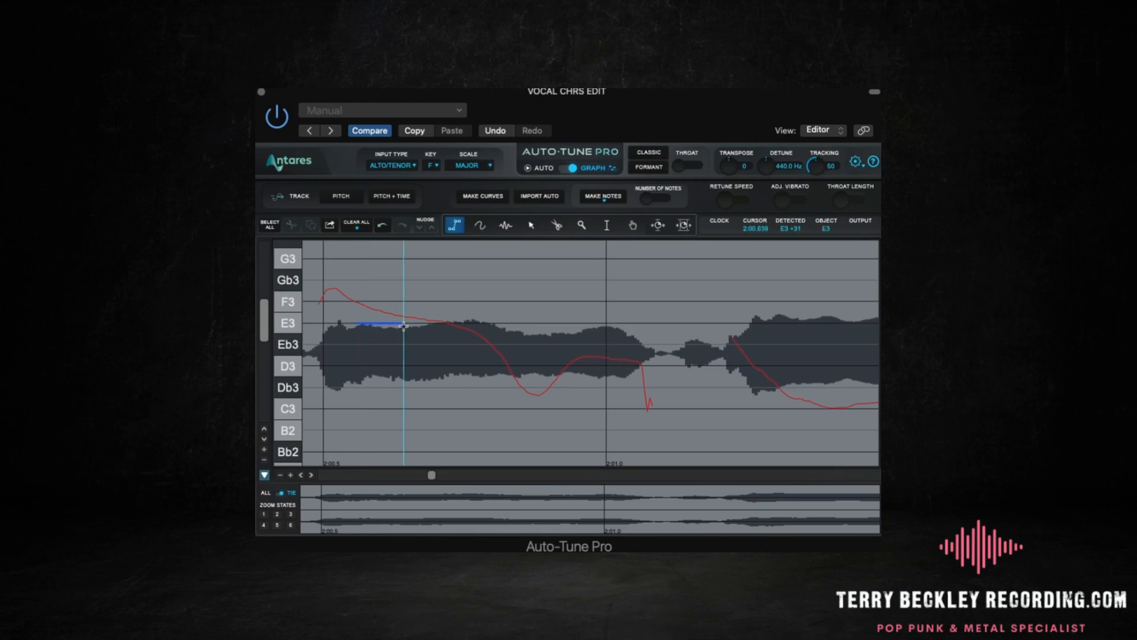
pyautogui.doubleClick(463, 324)
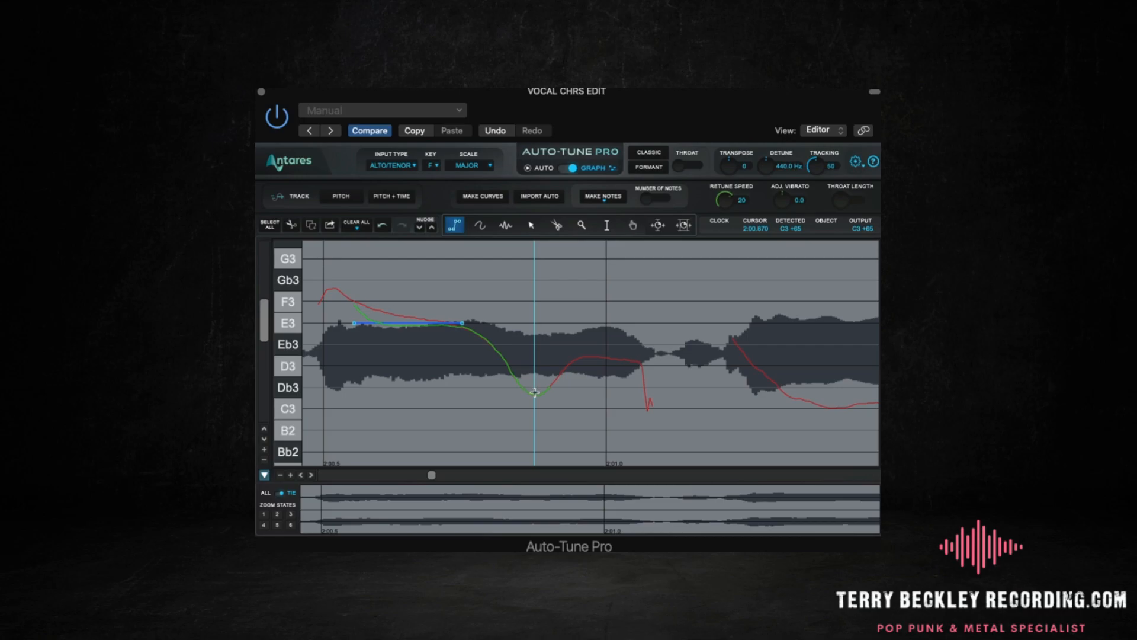
pyautogui.click(568, 365)
pyautogui.doubleClick(641, 365)
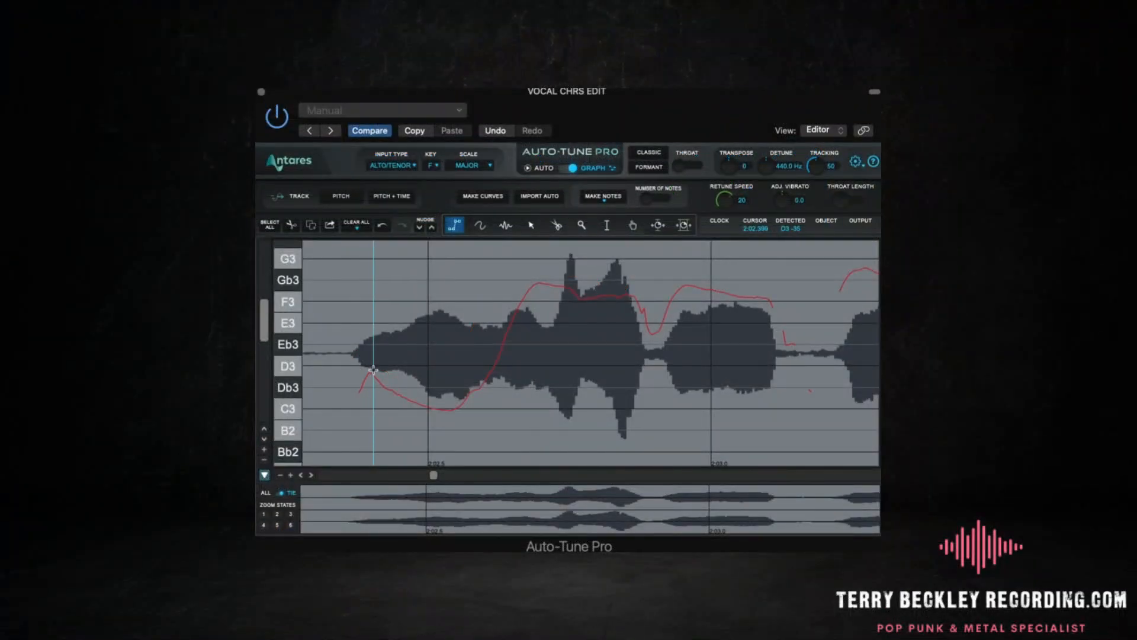
# Draw a very short D3 correction line at the note onset just before 2:02.5.
pyautogui.click(359, 366)
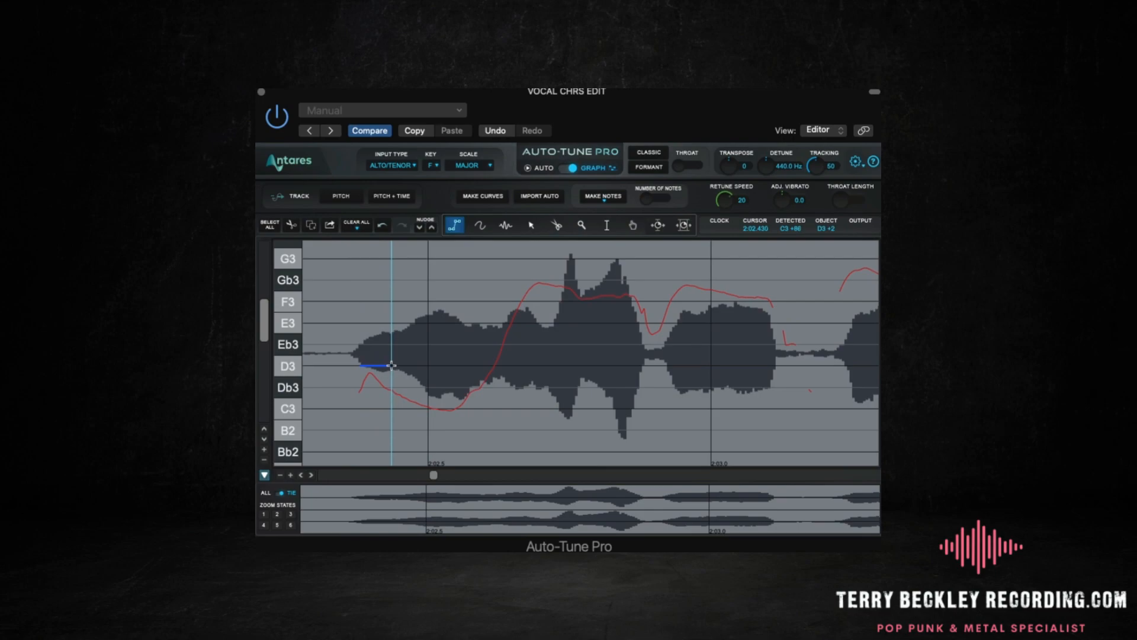
pyautogui.press('Escape')
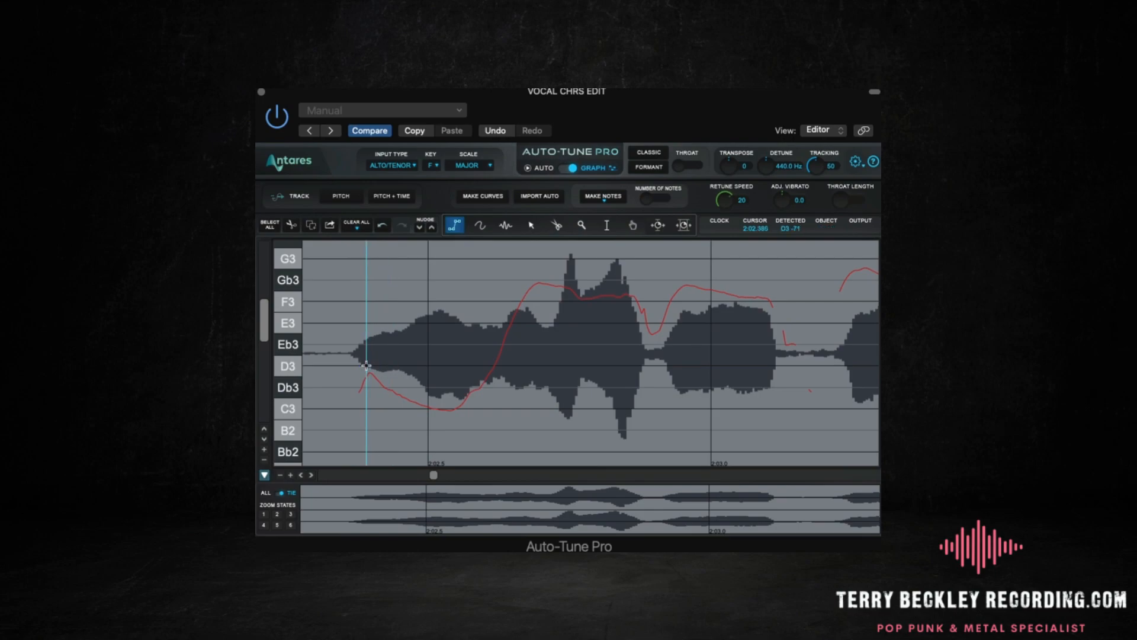
pyautogui.click(367, 365)
pyautogui.doubleClick(372, 366)
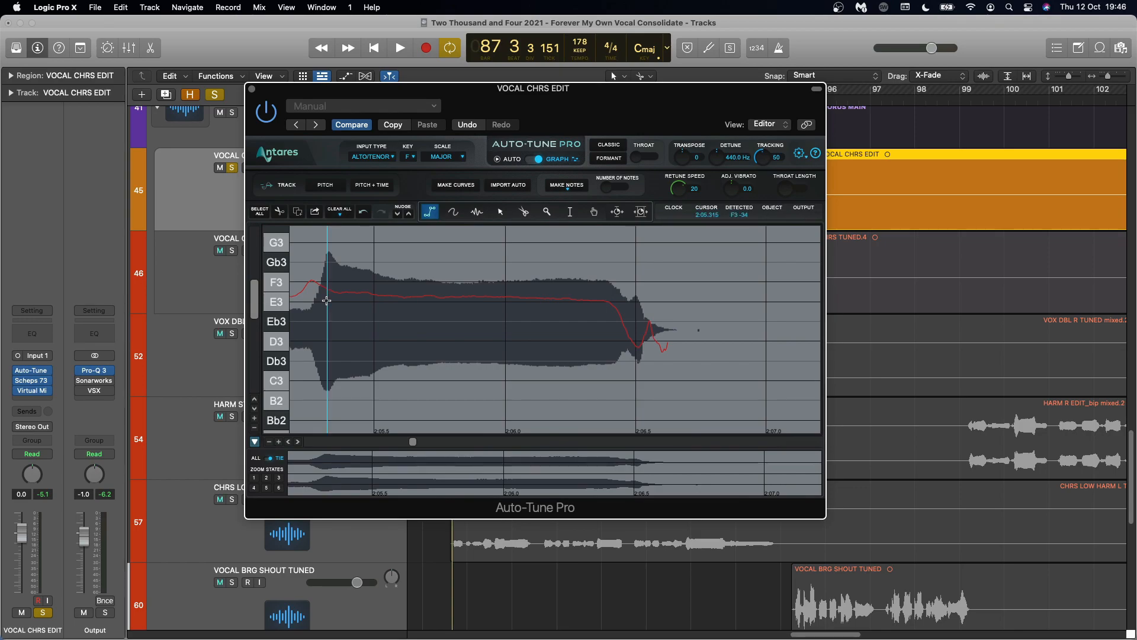
# Draw one long E3 correction line across the held final note from about 2:05.3 to 2:06.4.
pyautogui.hscroll(-3, 327, 300)
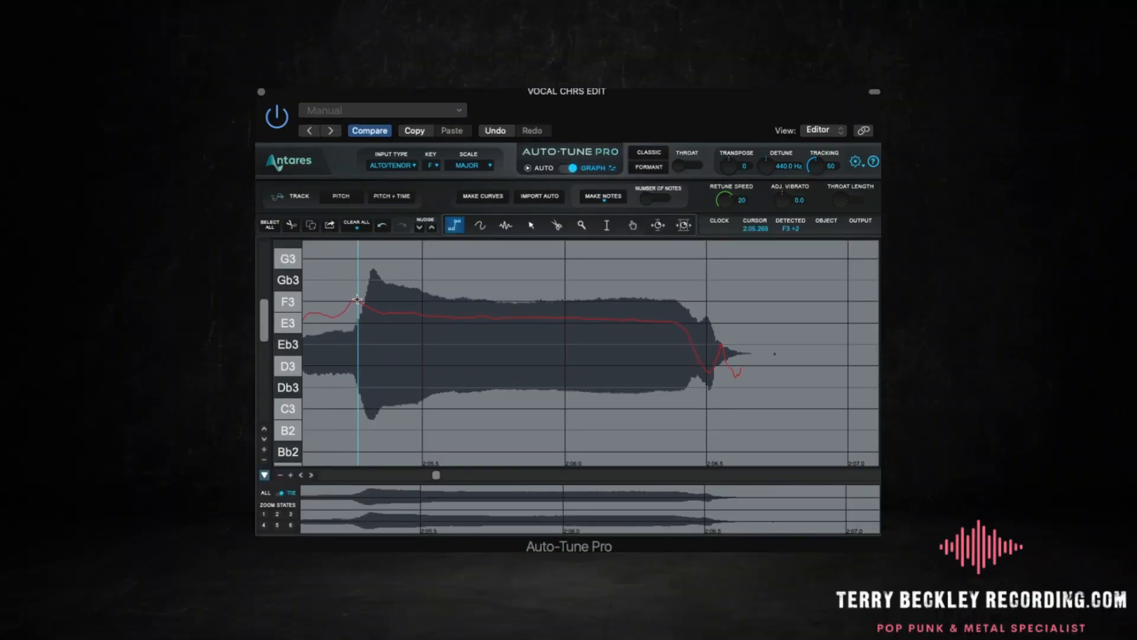
pyautogui.click(381, 323)
pyautogui.doubleClick(685, 323)
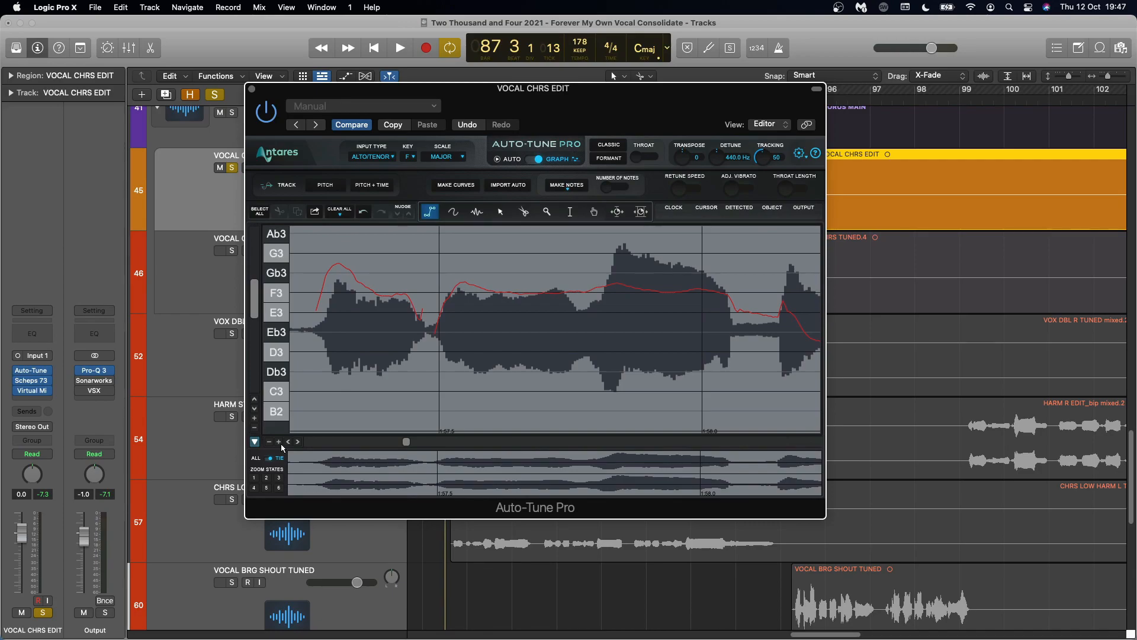
# Correct the note near 1:57.3 with a short G3 line at its peak and an F3 line over its tail.
pyautogui.hscroll(-5, 391, 383)
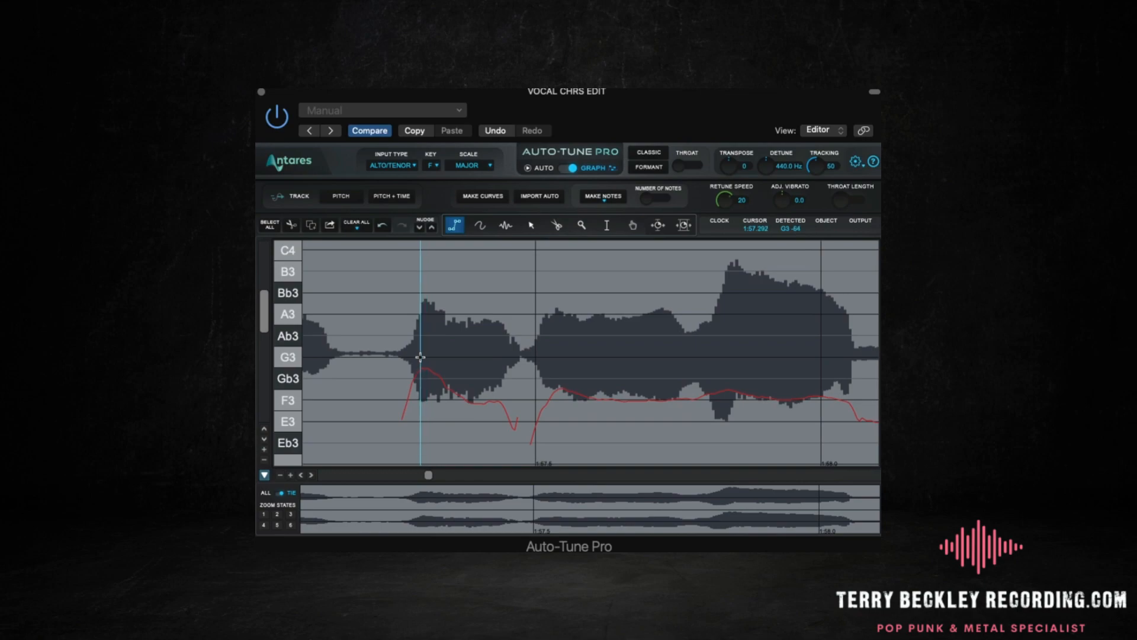
pyautogui.click(420, 357)
pyautogui.doubleClick(430, 357)
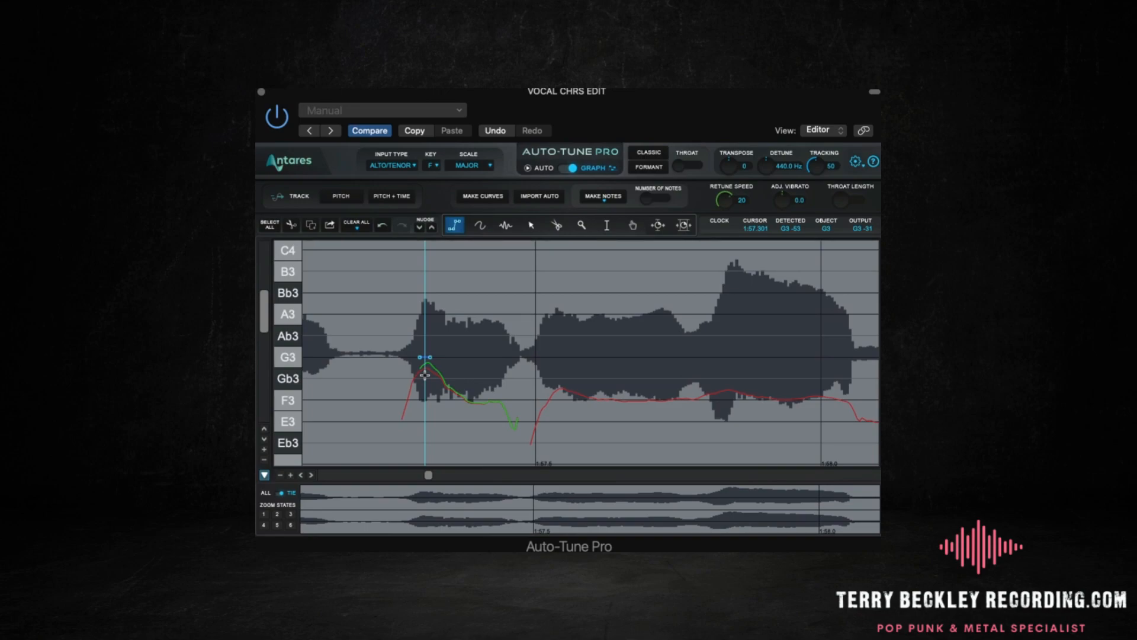
pyautogui.click(448, 400)
pyautogui.doubleClick(501, 399)
# Draw two F3 correction lines over the stable parts of the phrase between 1:57.5 and just after 1:58.0.
pyautogui.hscroll(5, 501, 400)
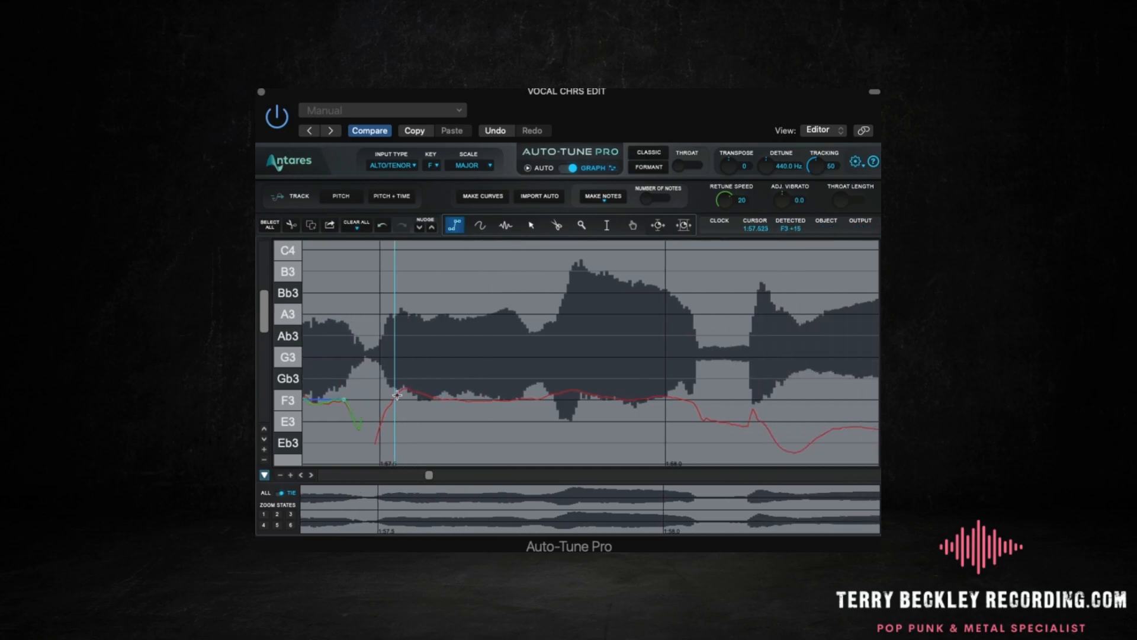
pyautogui.click(424, 400)
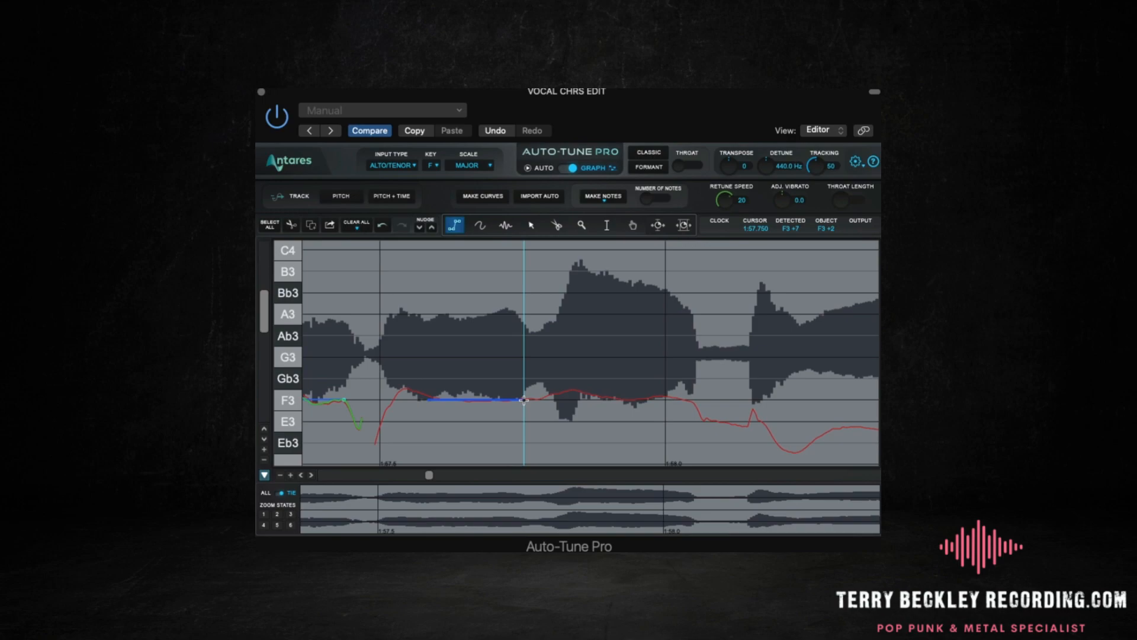
pyautogui.press('Escape')
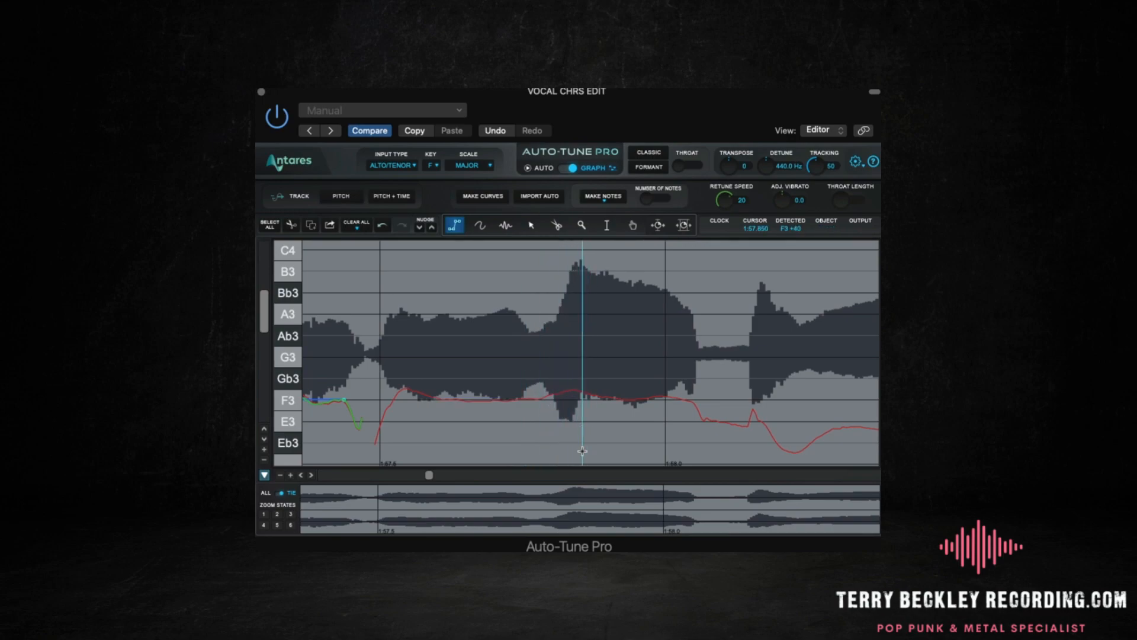
pyautogui.click(415, 399)
pyautogui.click(521, 400)
pyautogui.click(586, 400)
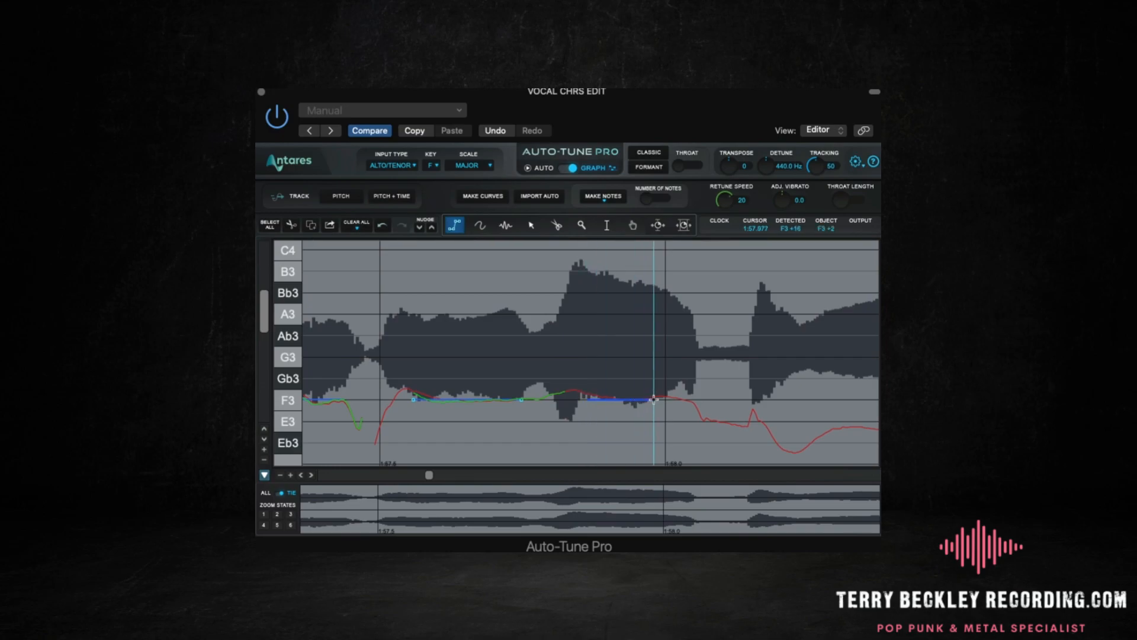
pyautogui.doubleClick(689, 400)
# Draw an E3 correction line just before 1:58.5 and a D3 line from about 1:58.6 to 1:59.1.
pyautogui.hscroll(5, 688, 400)
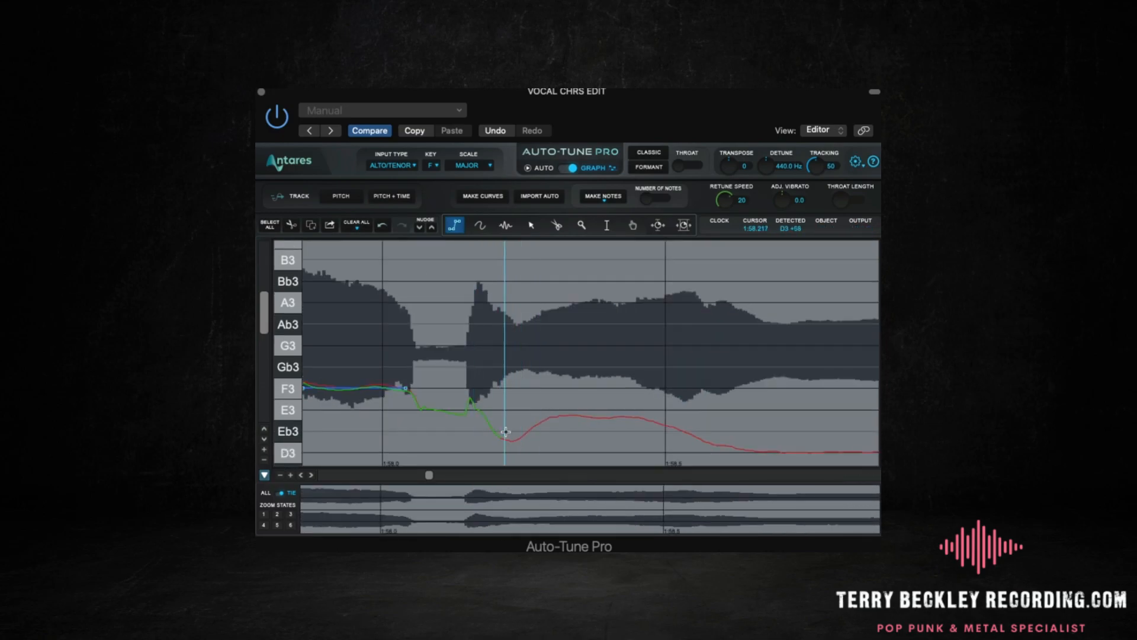
pyautogui.click(551, 407)
pyautogui.doubleClick(644, 406)
pyautogui.hscroll(5, 668, 409)
pyautogui.click(456, 446)
pyautogui.doubleClick(738, 446)
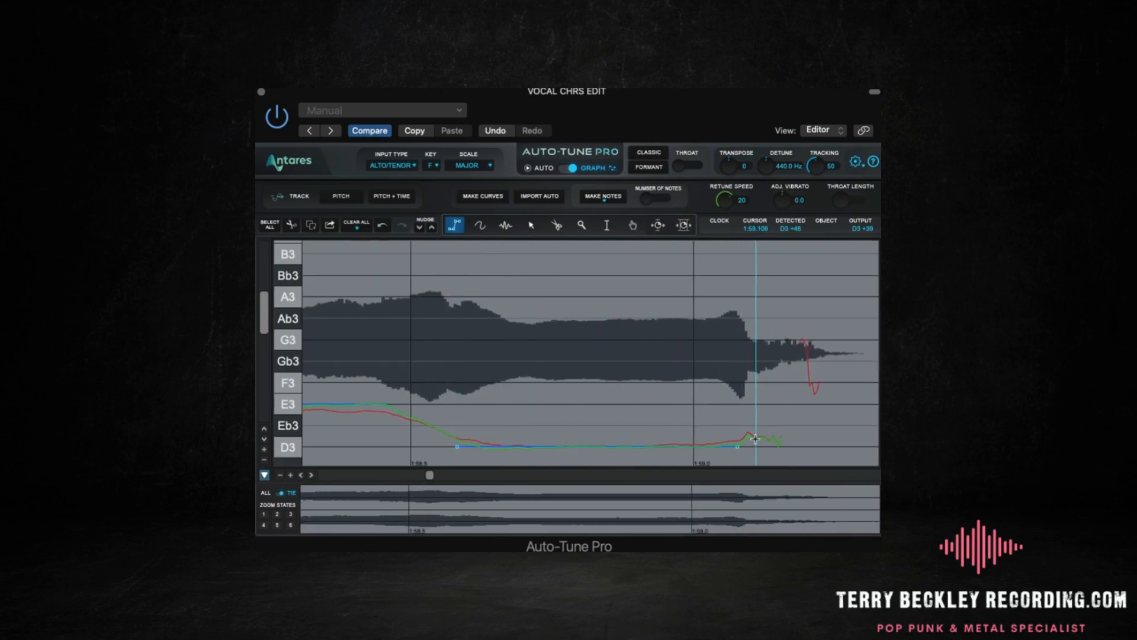
# Place an E3 correction line on the short note from about 2:00.2 to 2:00.4.
pyautogui.hscroll(3, 755, 439)
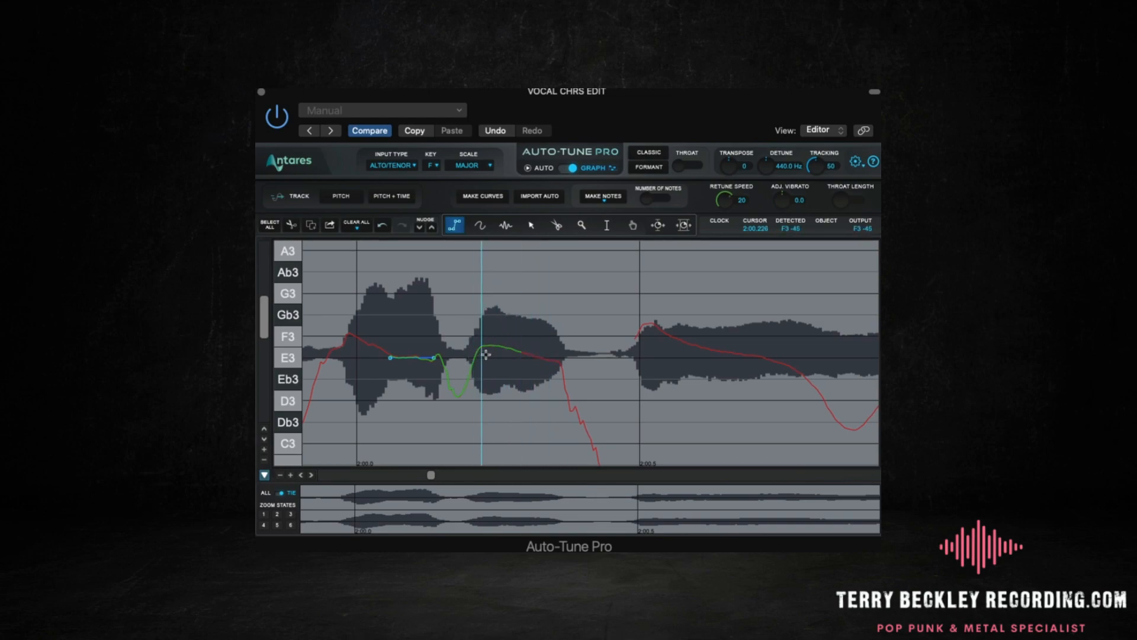
pyautogui.hscroll(3, 554, 359)
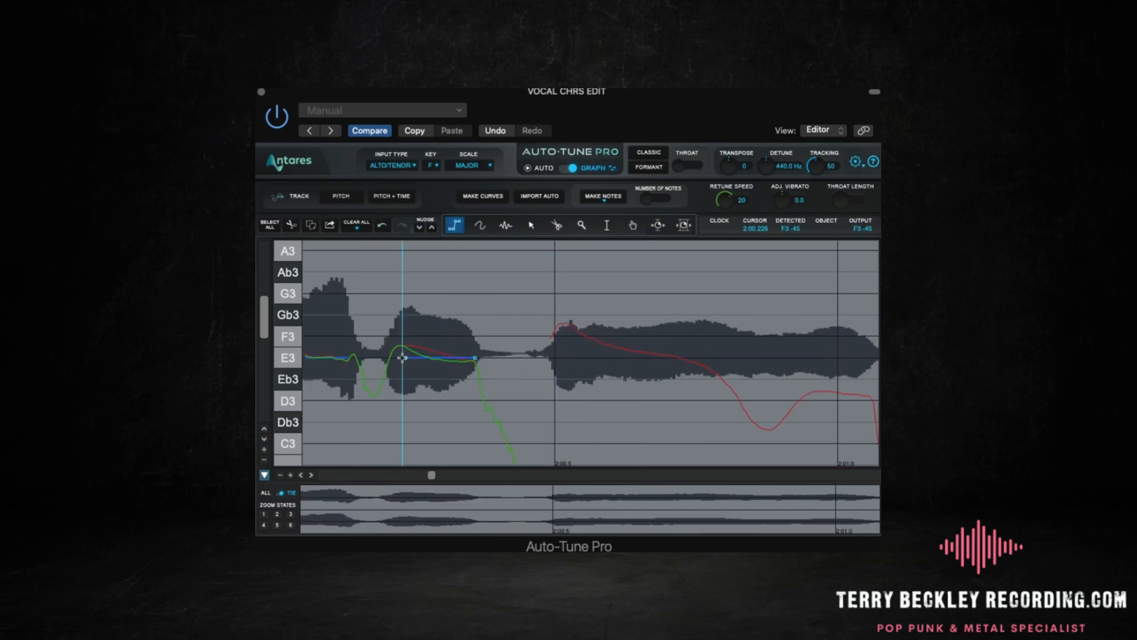
pyautogui.click(405, 358)
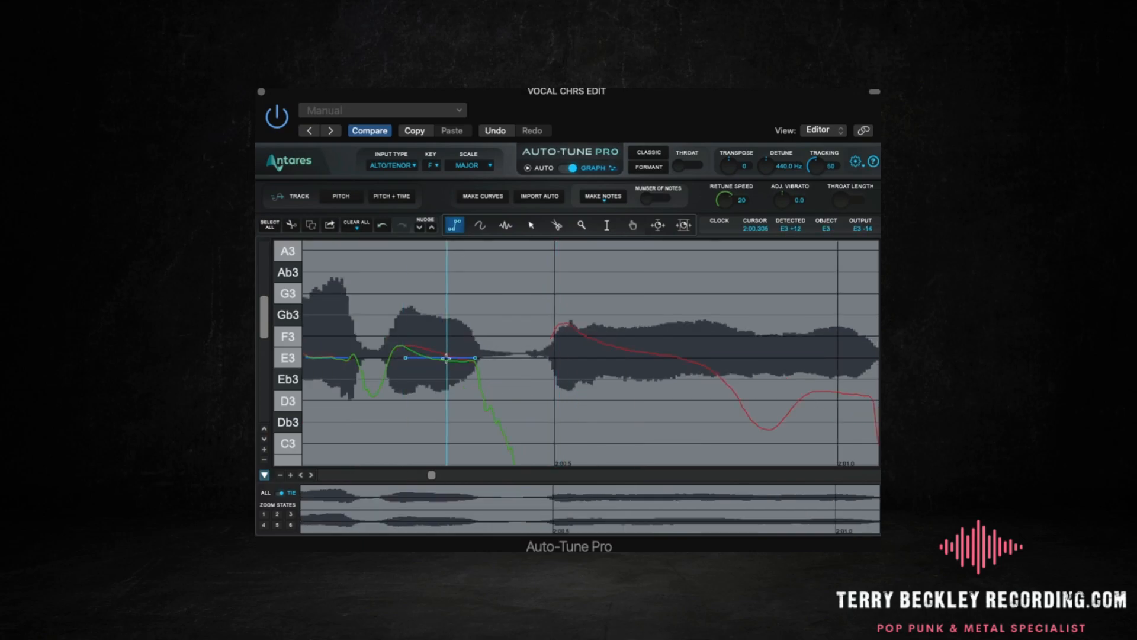
# Draw an E3 correction line over the first part of the note starting at 2:00.5, up to about 2:00.8.
pyautogui.hscroll(5, 453, 355)
pyautogui.click(440, 361)
pyautogui.doubleClick(551, 358)
pyautogui.hscroll(3, 563, 400)
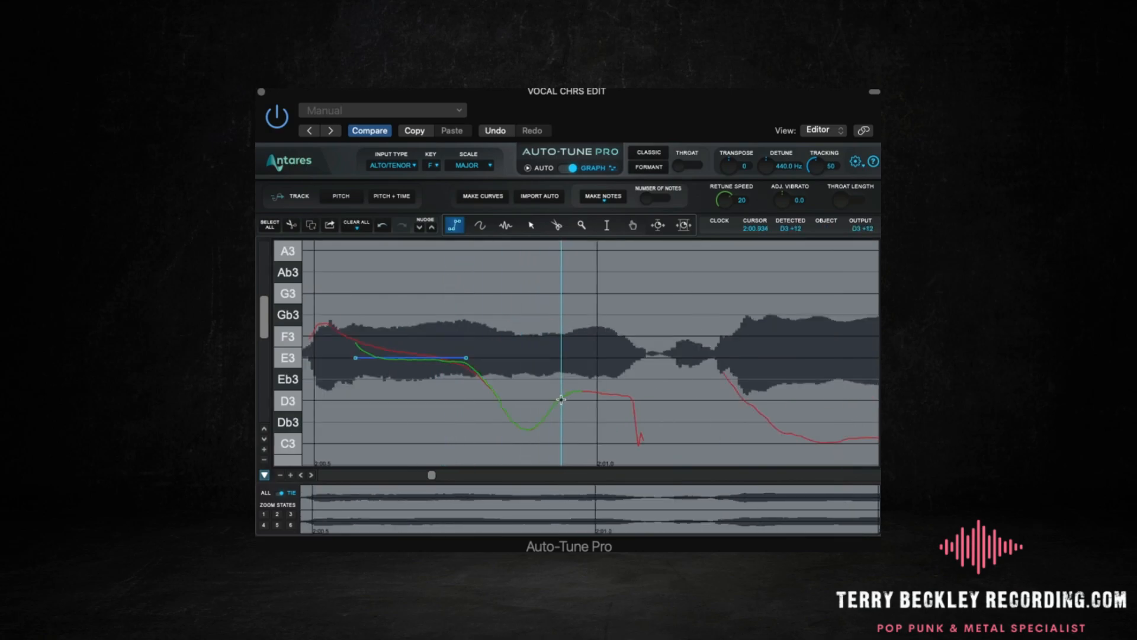
# Draw a D3 correction line over the note ending near 2:01.0 and a C3 line from about 2:01.3 to 2:01.85.
pyautogui.hscroll(10, 533, 414)
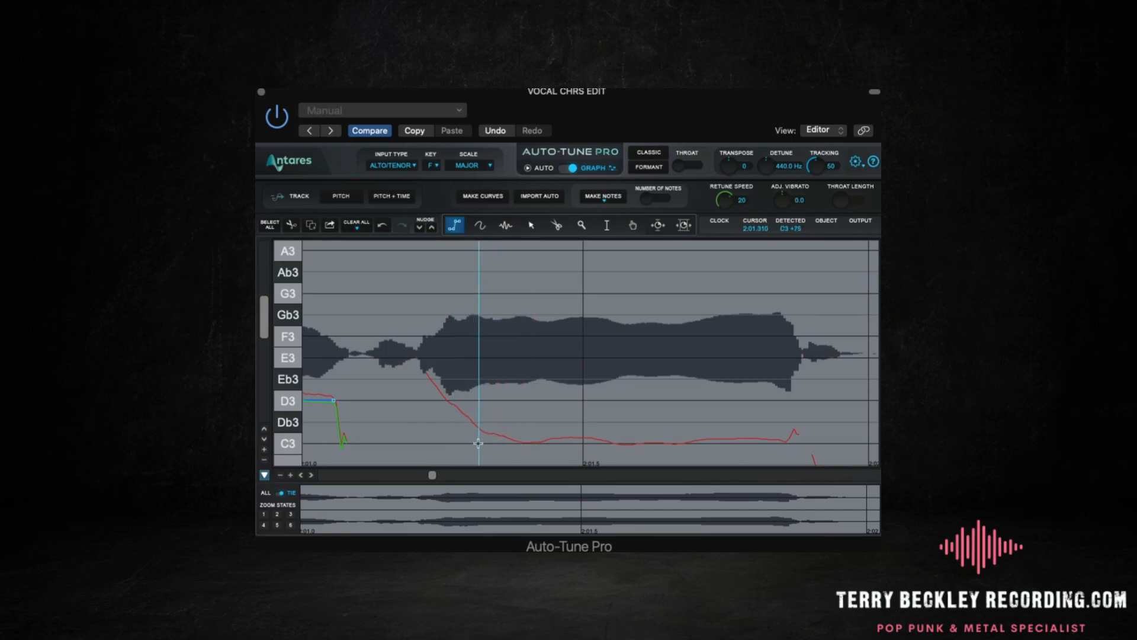
pyautogui.click(477, 443)
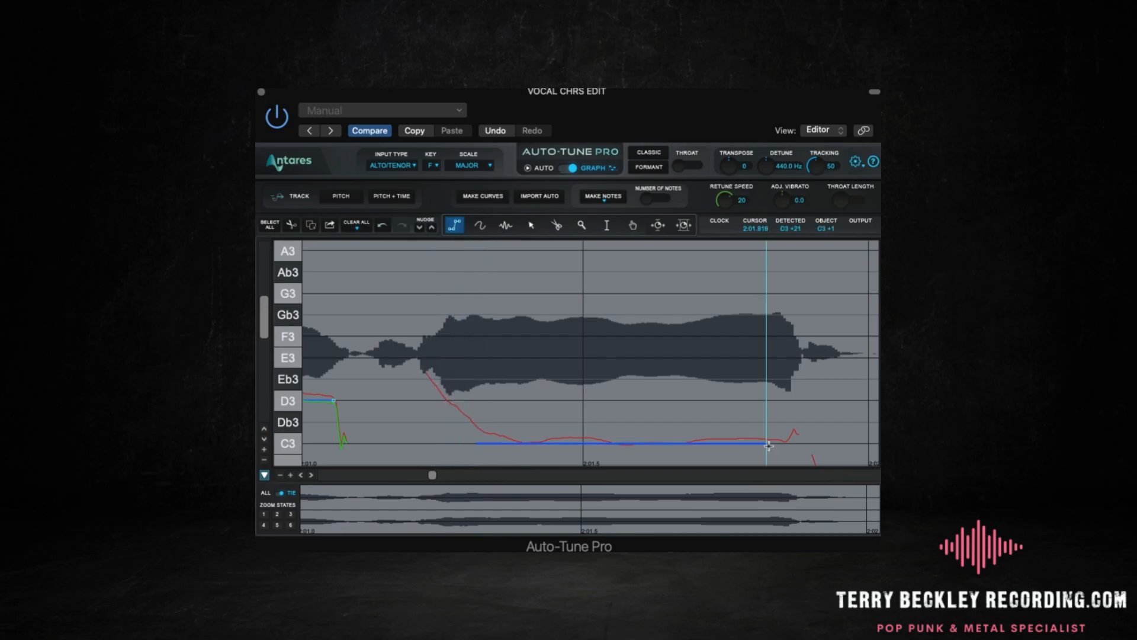
pyautogui.doubleClick(783, 444)
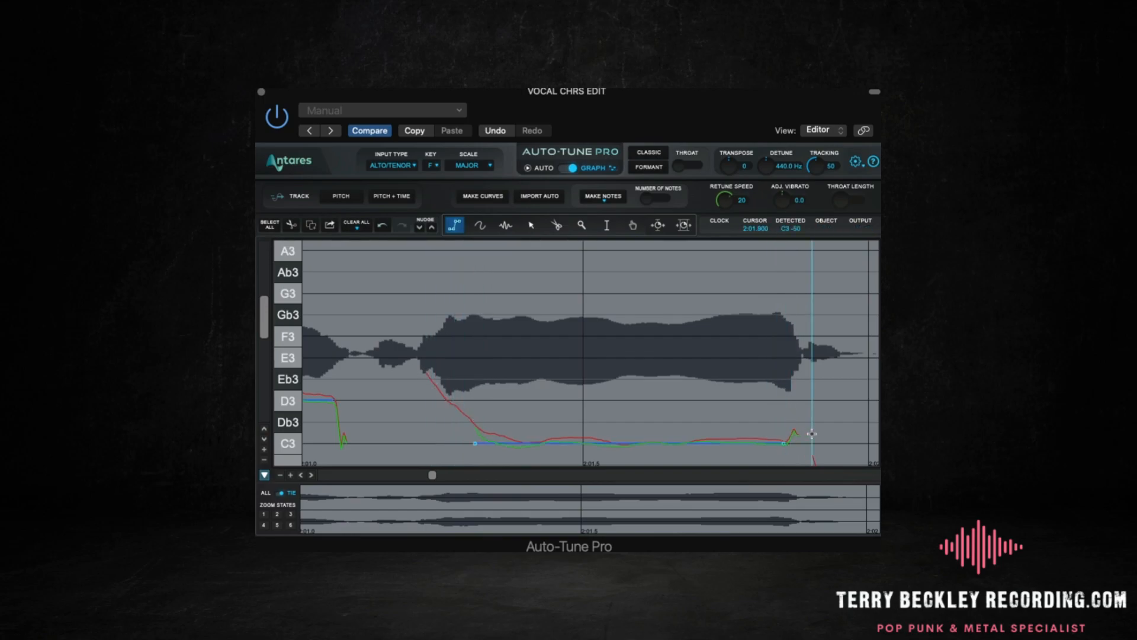
# Draw an E3 correction line over the note from about 2:03.65 to 2:03.8.
pyautogui.hscroll(2, 812, 434)
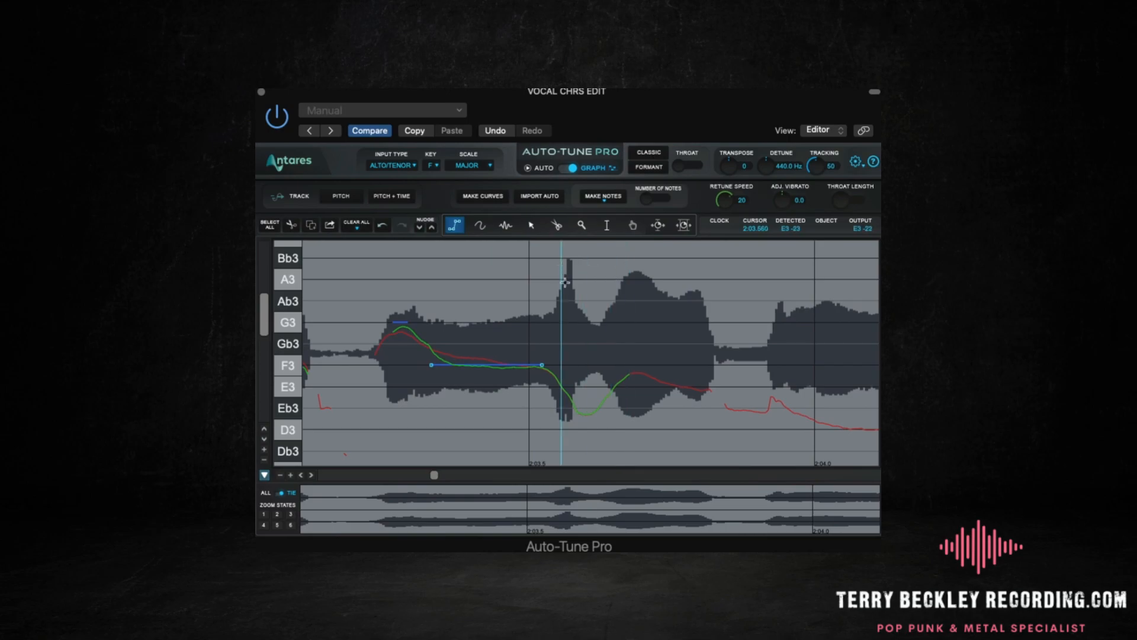
pyautogui.click(617, 386)
pyautogui.doubleClick(701, 387)
# Draw a D3 correction line across the held note from 2:04.0 to just past 2:05.0 and a short F3 line near 2:05.2.
pyautogui.hscroll(5, 702, 388)
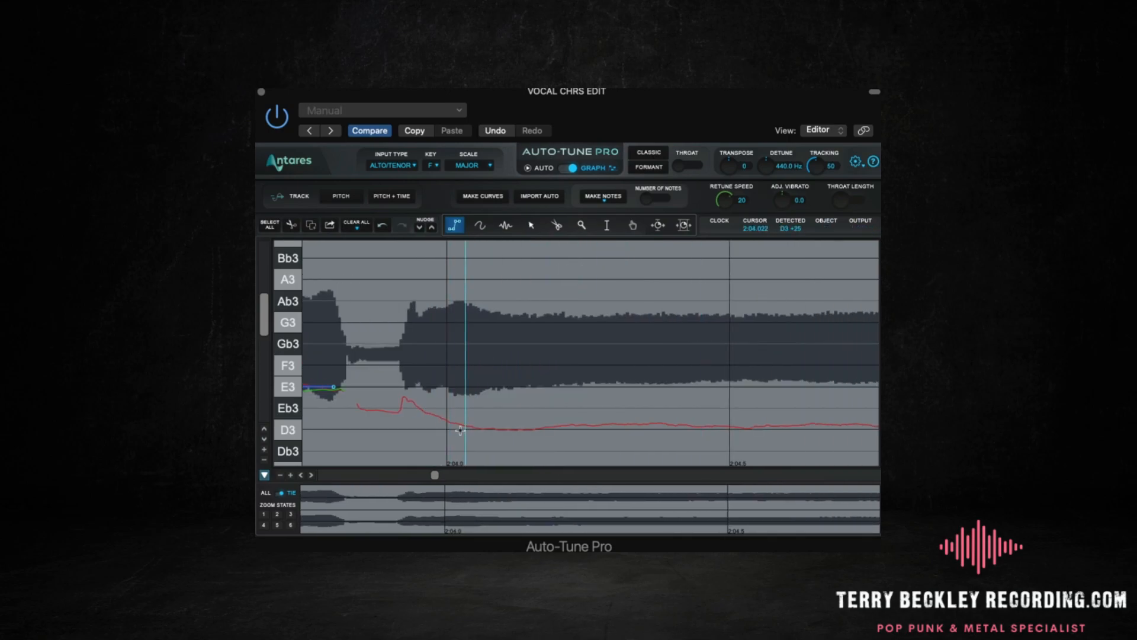
pyautogui.click(449, 431)
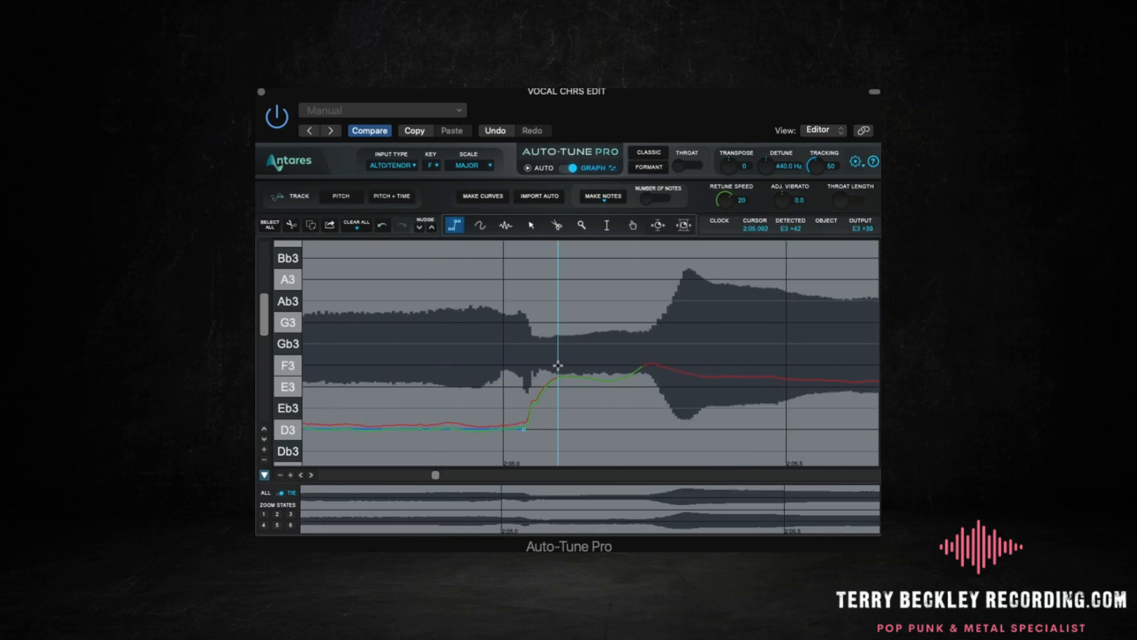
pyautogui.click(563, 366)
pyautogui.doubleClick(633, 365)
# Draw an E3 correction line along the steady final note from about 2:05.35 to 2:06.4, before its falling tail.
pyautogui.hscroll(4, 632, 369)
pyautogui.click(435, 386)
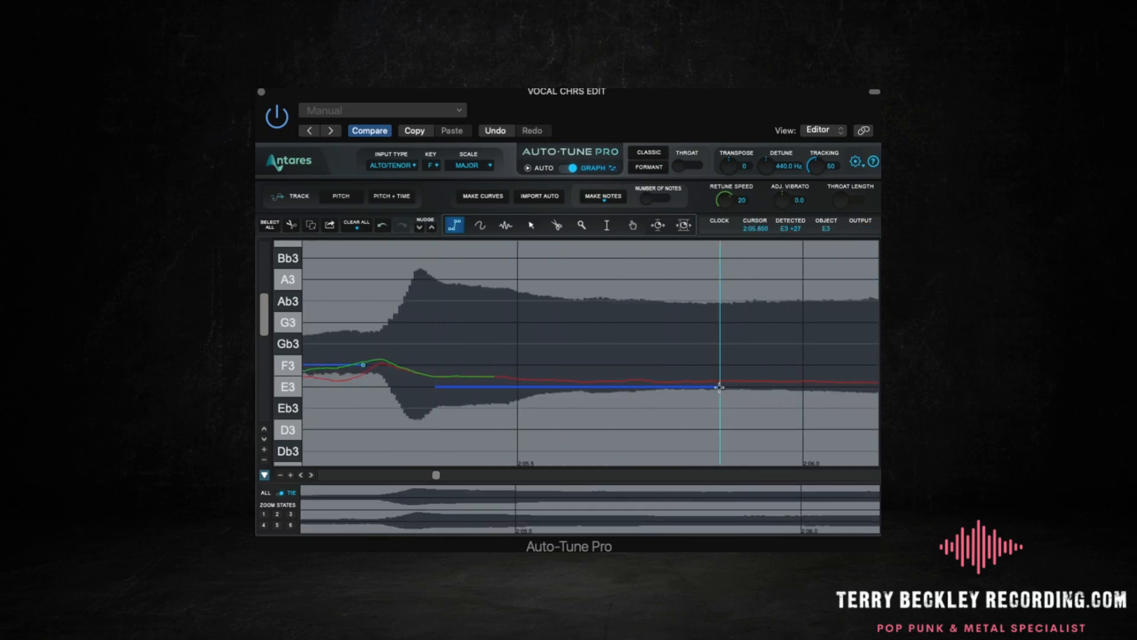
pyautogui.doubleClick(636, 386)
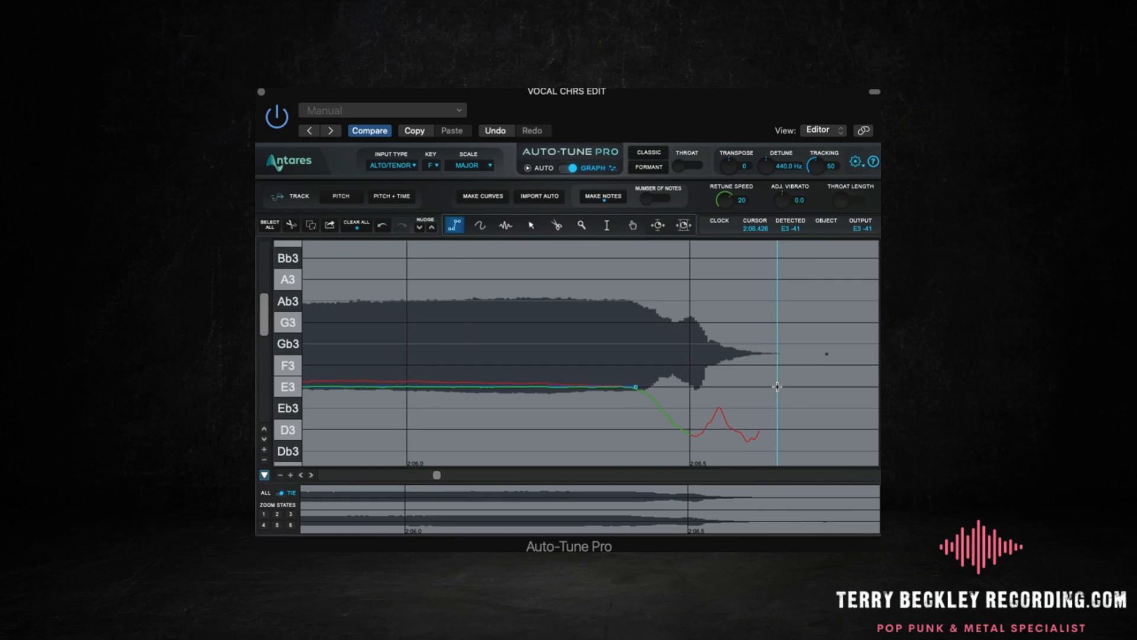